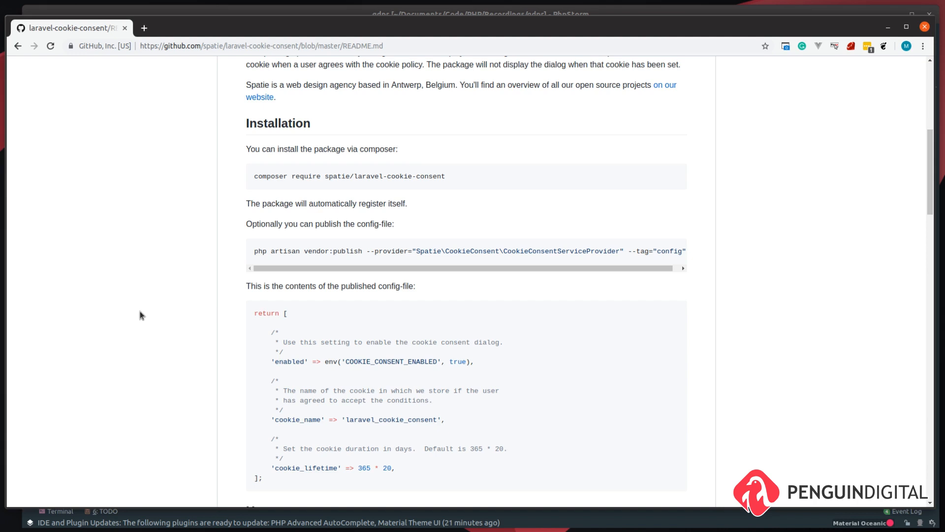
scroll(140, 316, up, 2)
Step: Install spatie/laravel-cookie-consent with Composer, run php artisan serve and load 127.0.0.1:8000
key(ctrl+alt+t)
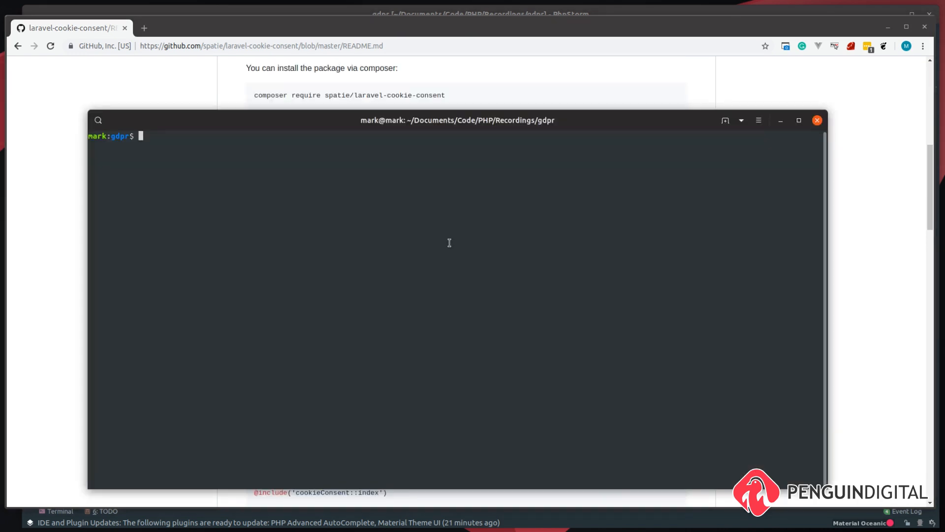
text(composer )
text(require spa)
text(tie/laravel)
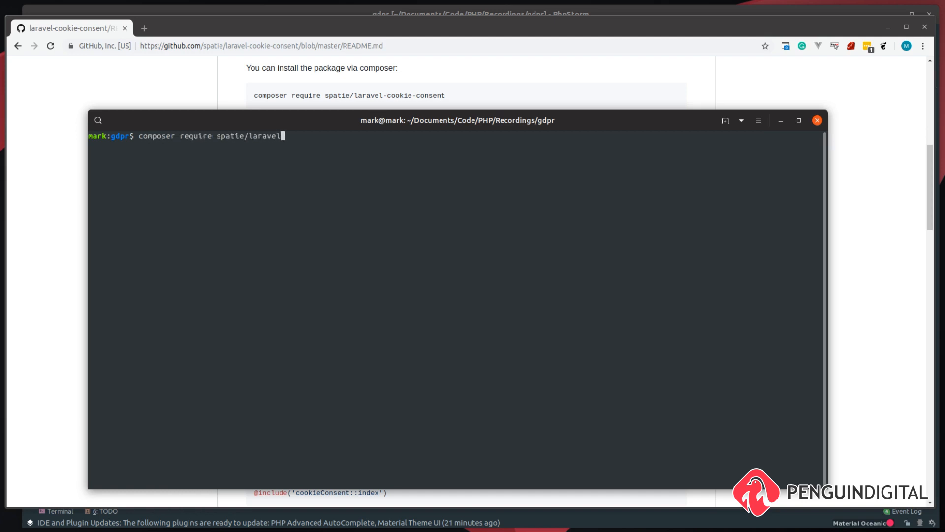
text(-cookie-)
text(consent)
key(Return)
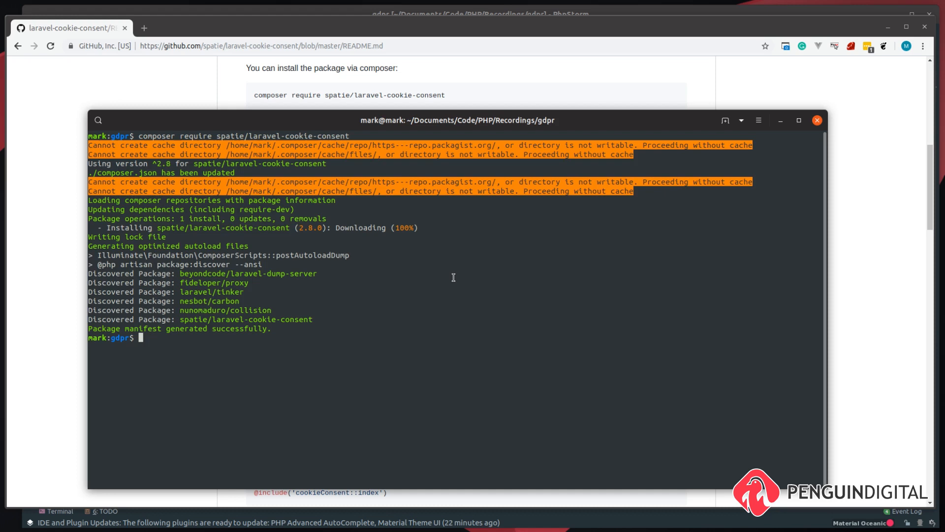
text(php )
text(artisan serve)
key(Return)
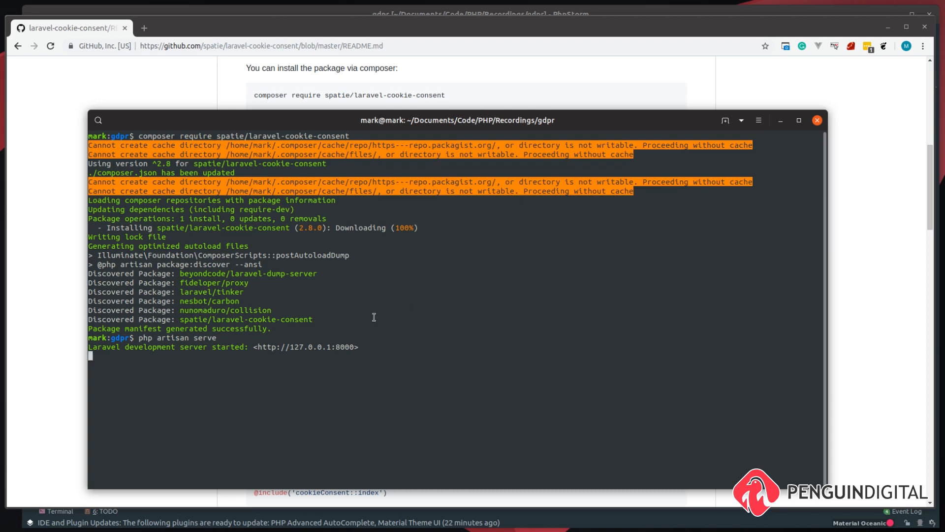
ctrl+click(318, 346)
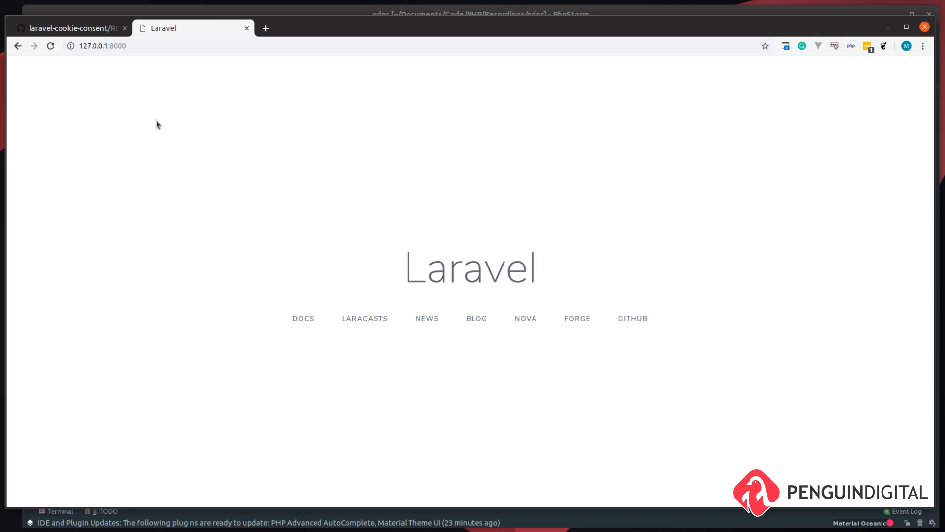
Step: Switch to PhpStorm and open resources/views/welcome.blade.php from the Project tree
key(alt+Tab)
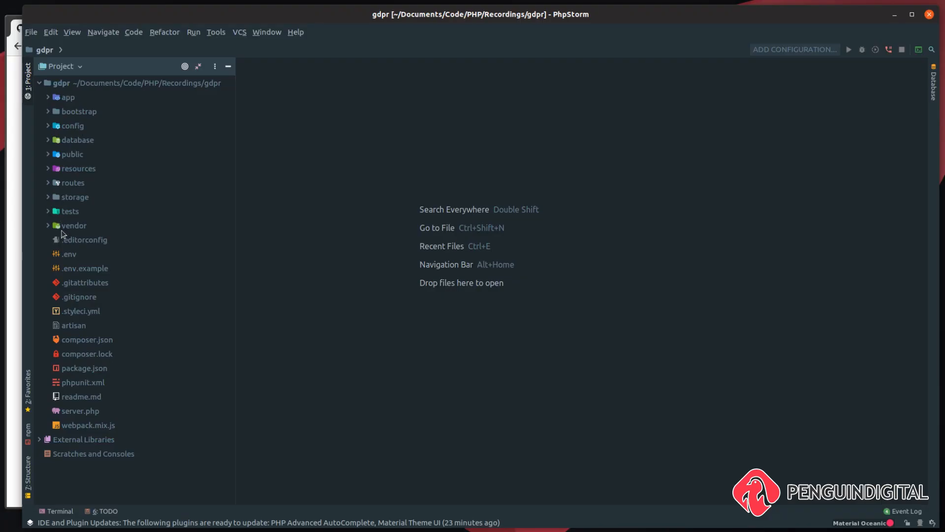
click(48, 169)
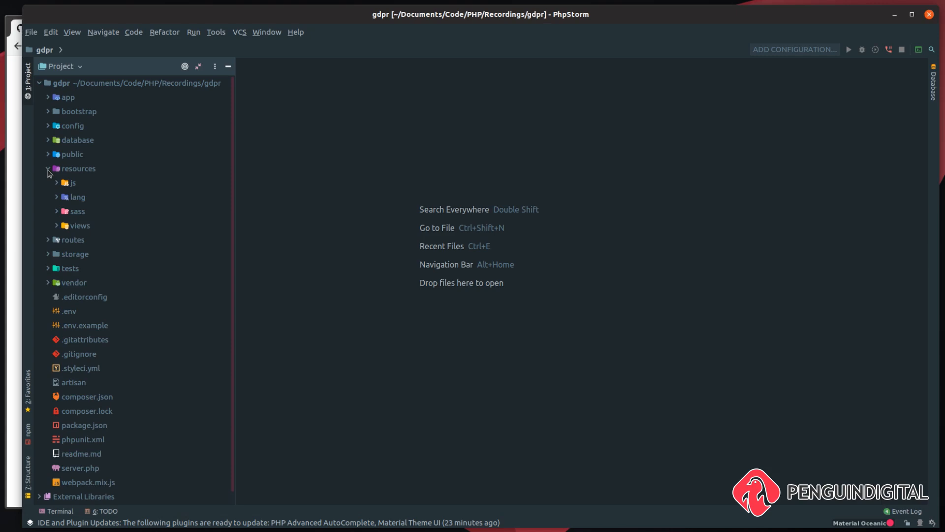
click(56, 227)
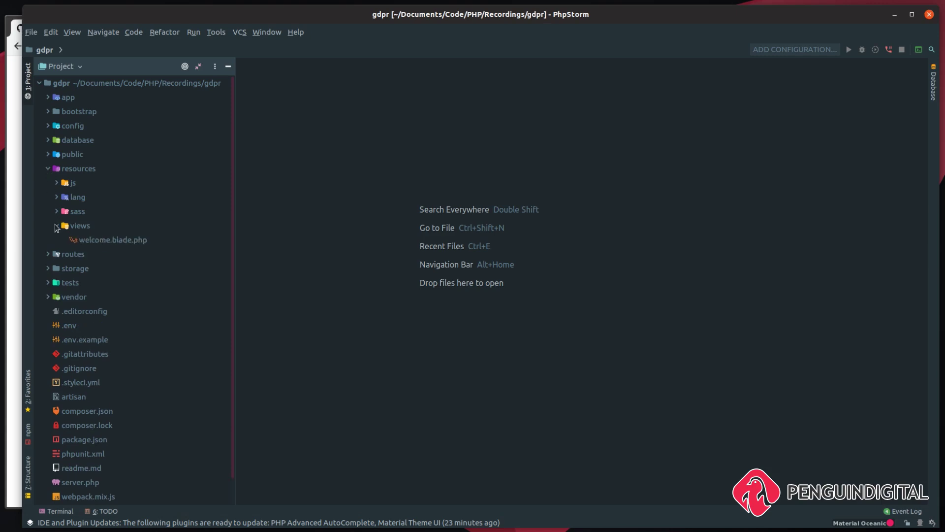
double_click(89, 243)
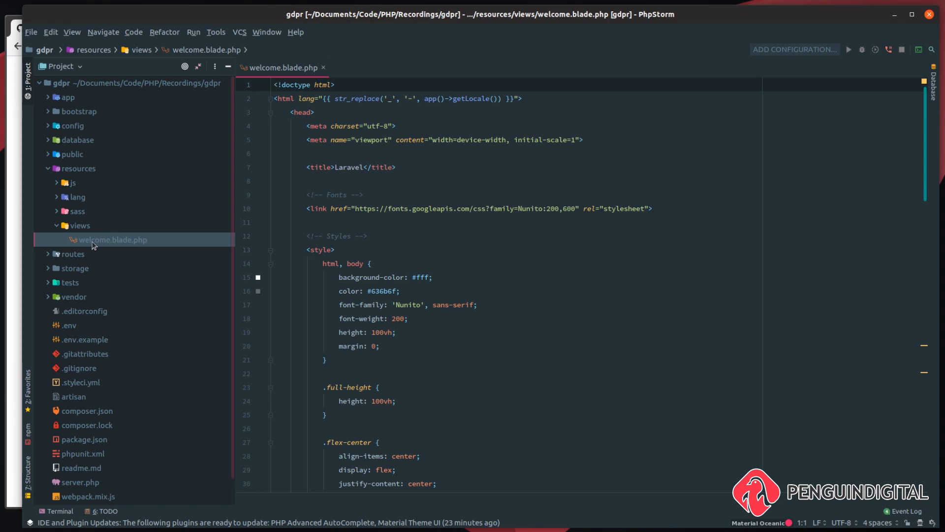
key(Return)
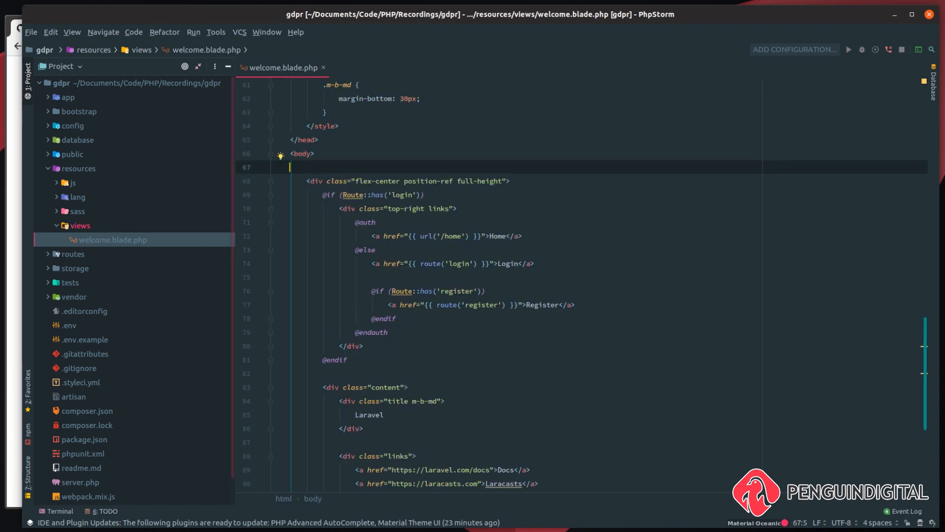
text(@if)
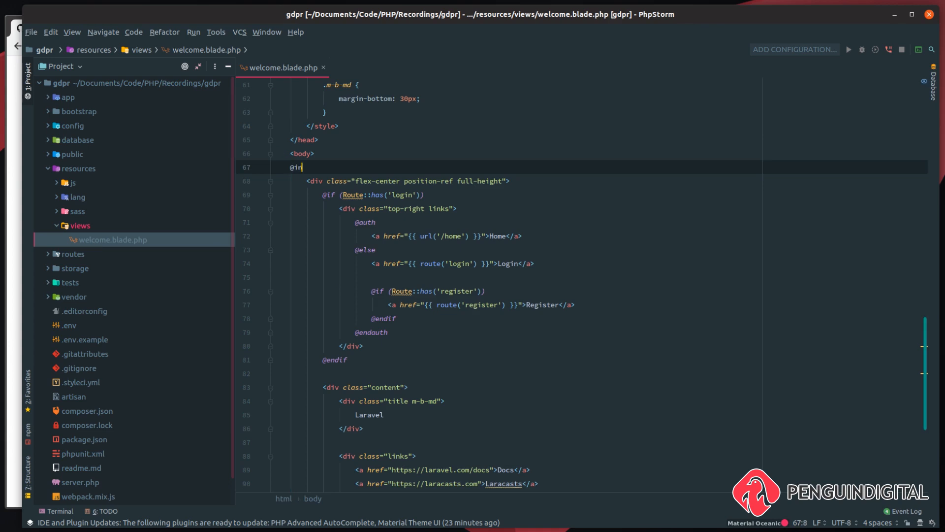
text(clude)
key(Return)
text(')
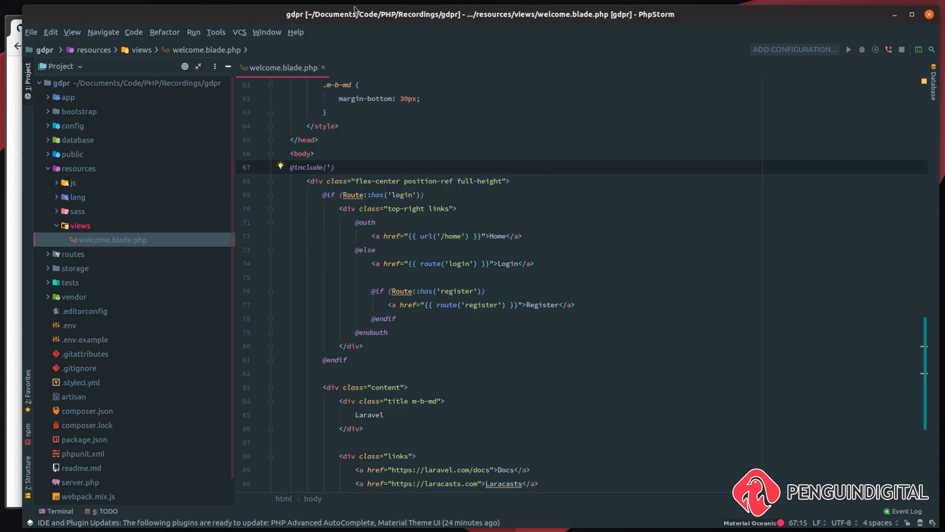
text(cookieCo)
text(nsent::)
text(index'))
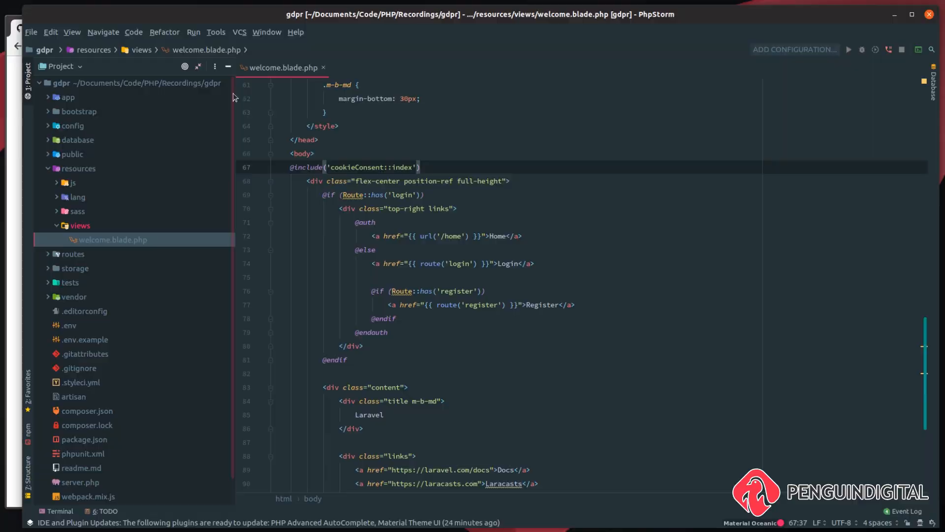
key(alt+Tab)
key(ctrl+r)
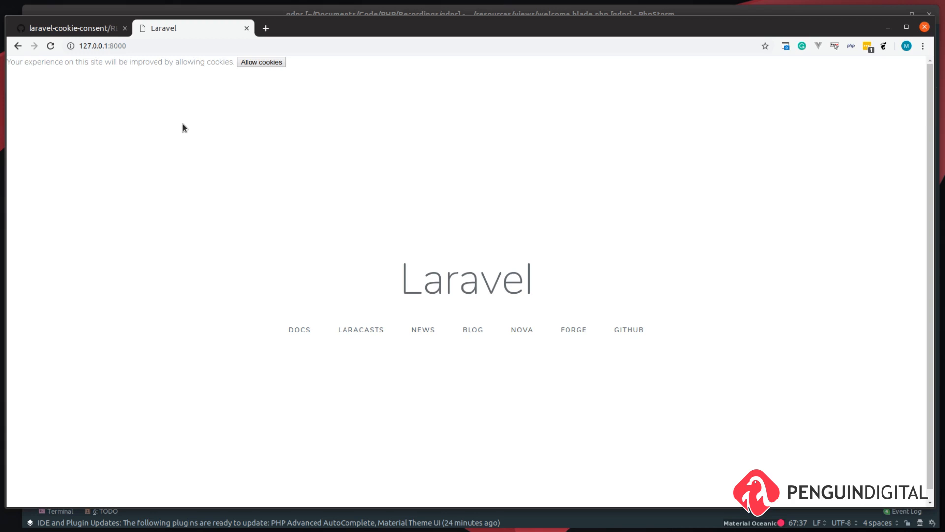
key(ctrl+shift+i)
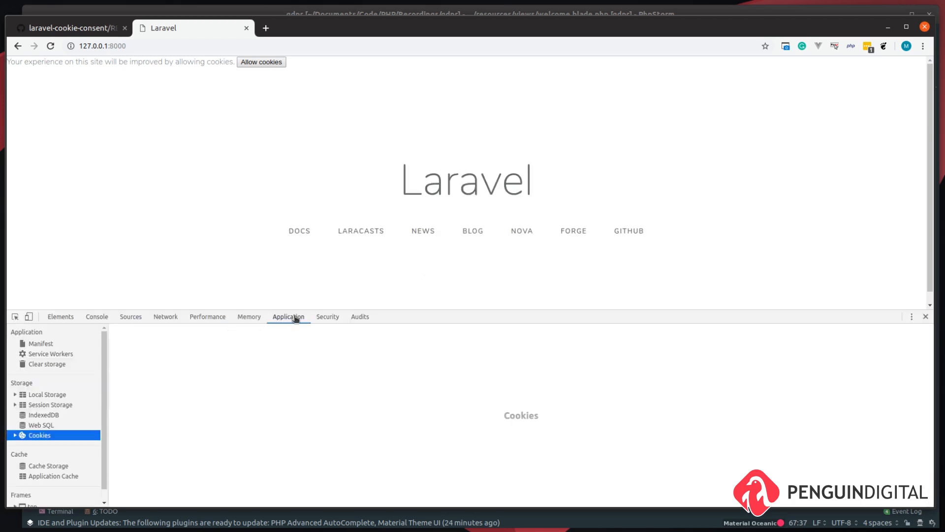
click(16, 436)
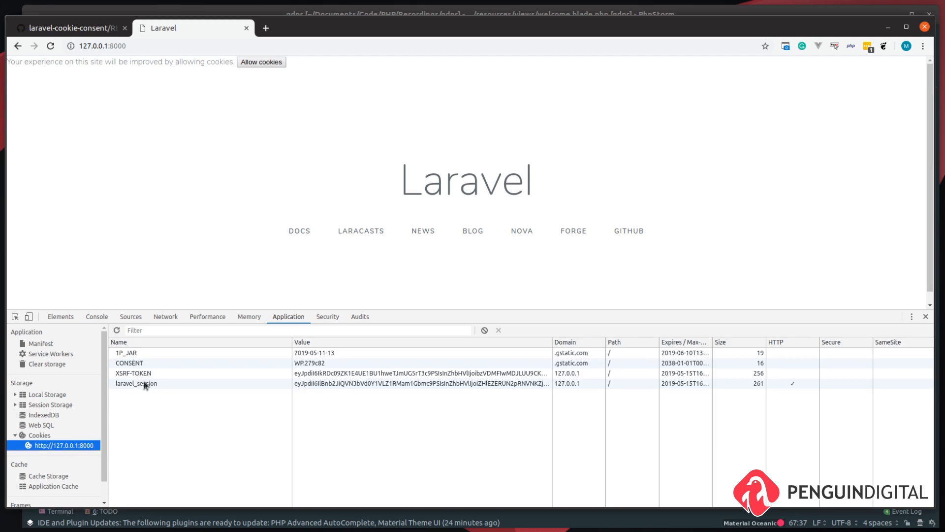
Step: Accept the cookie policy, delete the laravel_cookie_consent cookie and reload so the banner returns
click(264, 63)
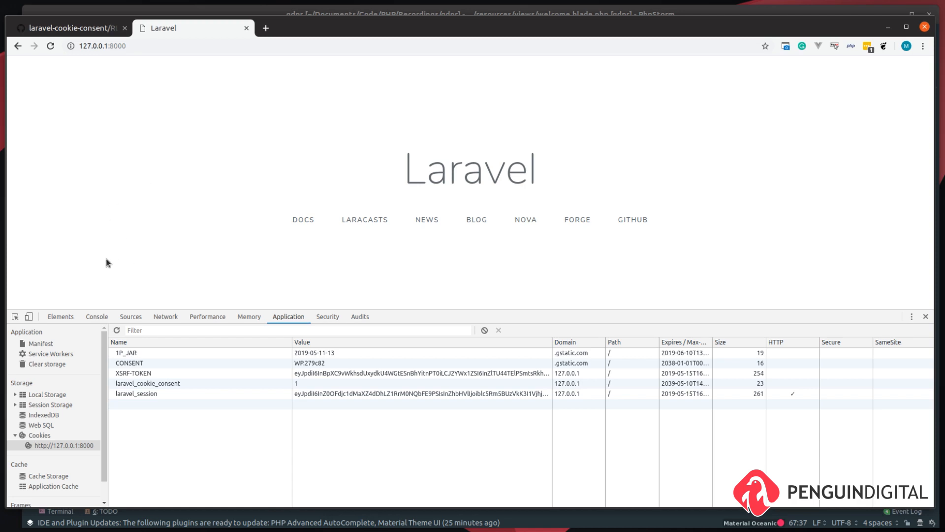
click(251, 383)
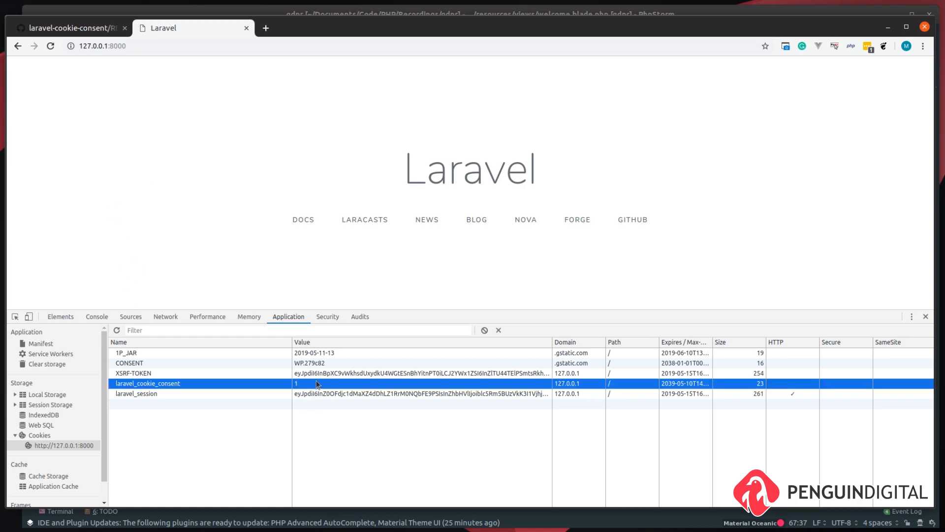
click(498, 331)
key(ctrl+r)
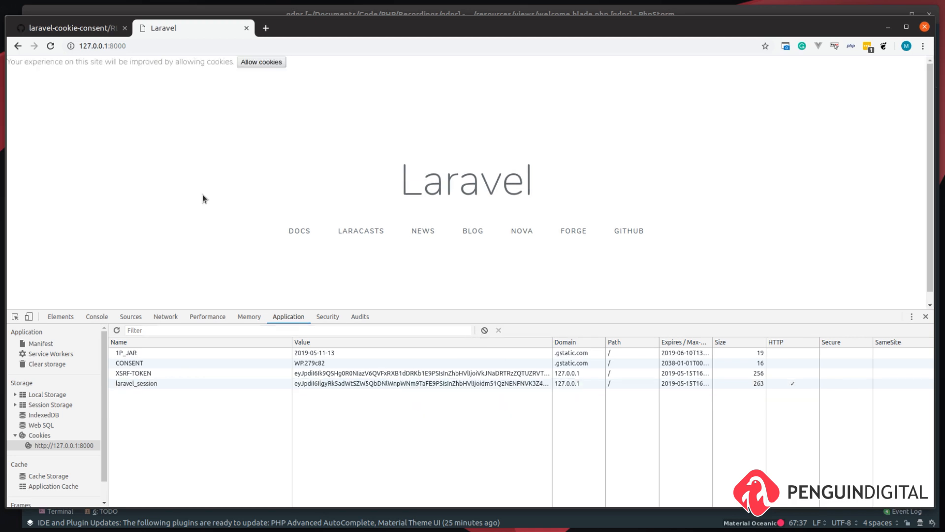
Step: Inspect the js-cookie-consent div's markup with the element picker
key(ctrl+shift+c)
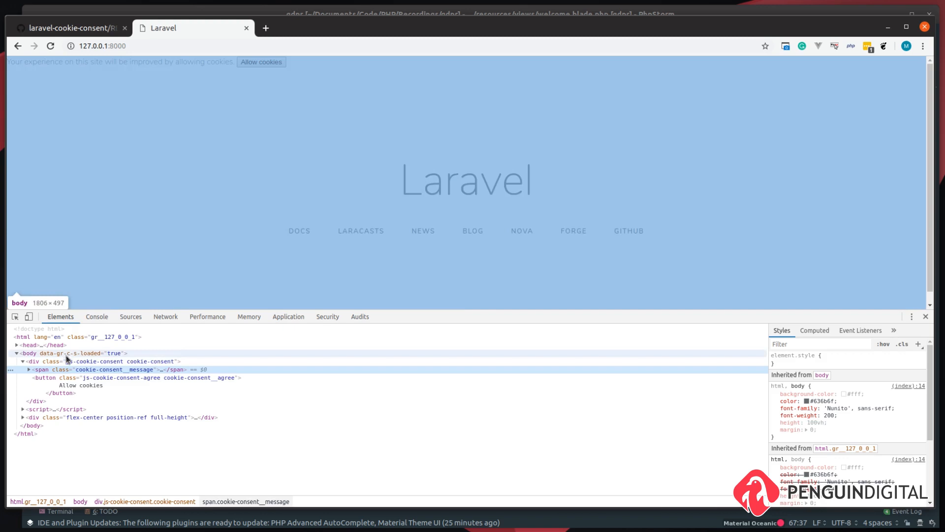
click(185, 62)
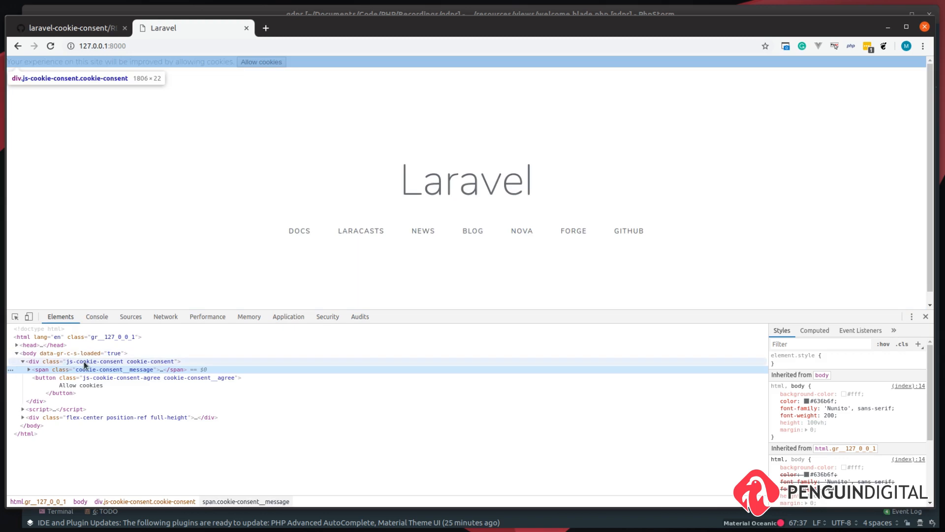
Step: Start a .js-cookie-consent rule in resources/sass/app.scss with position, top in px, padding and text-align
key(alt+Tab)
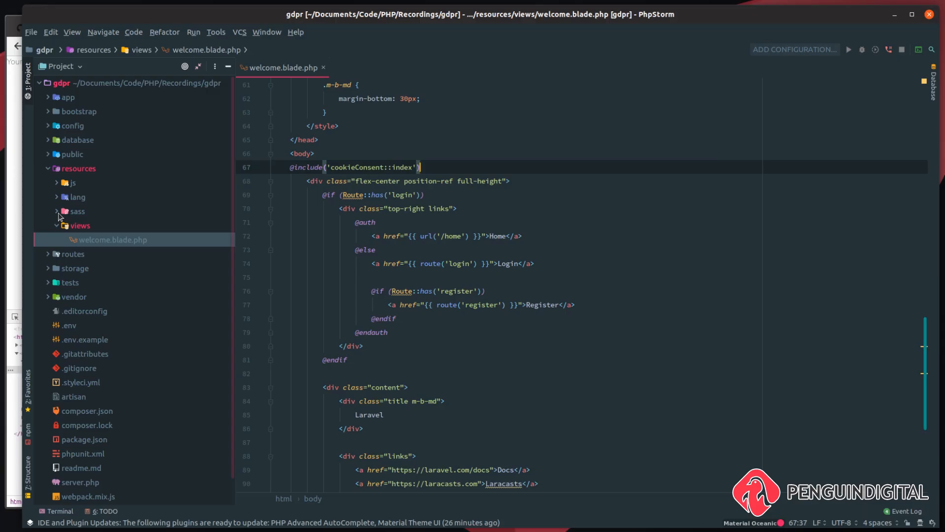
click(58, 212)
double_click(93, 243)
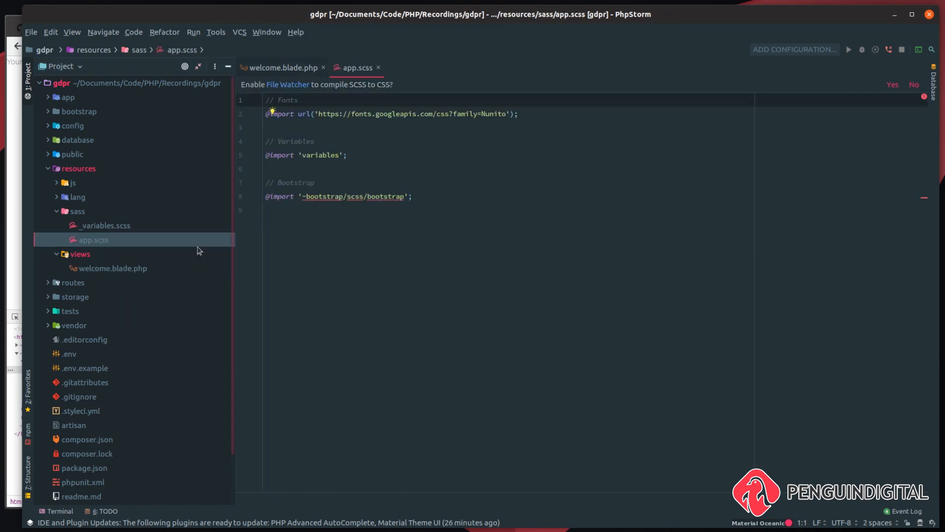
click(338, 262)
key(Return)
text(.js)
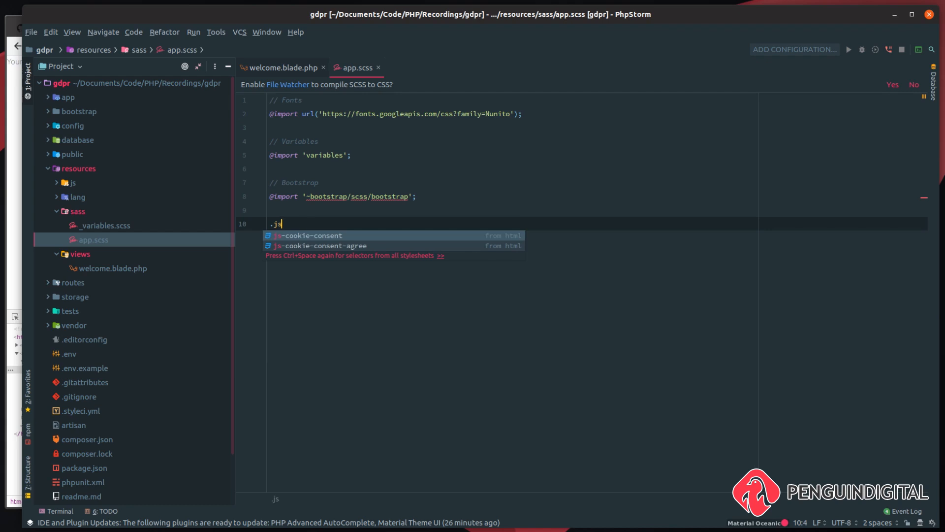
text(-cookie-con)
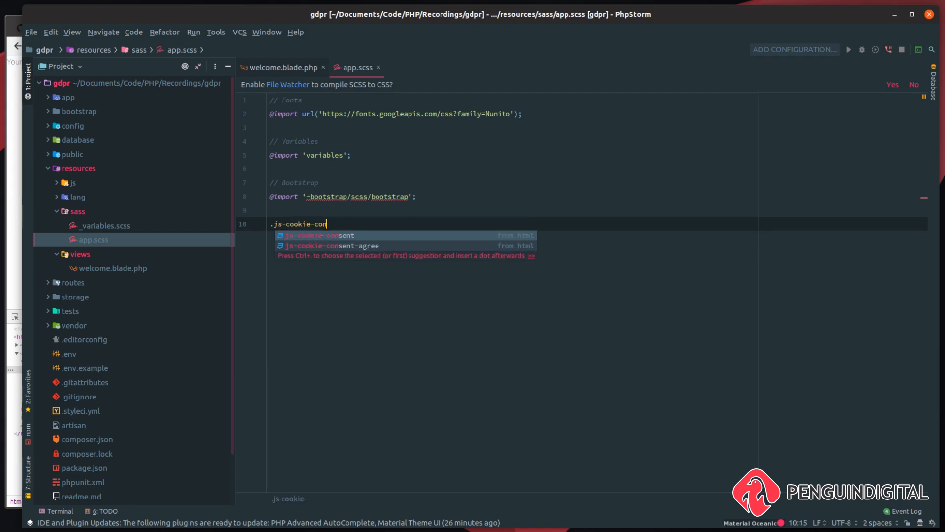
text(sent{)
key(Return)
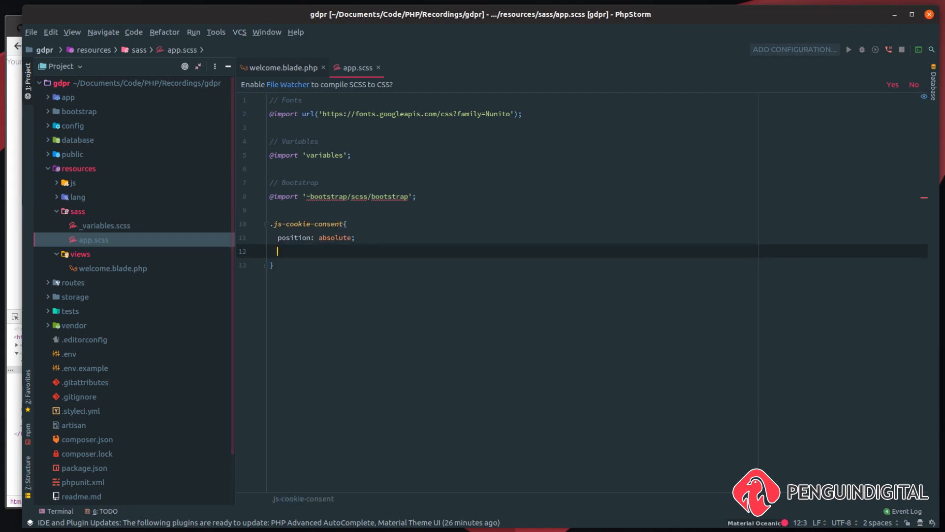
text(top: 0;)
key(Return)
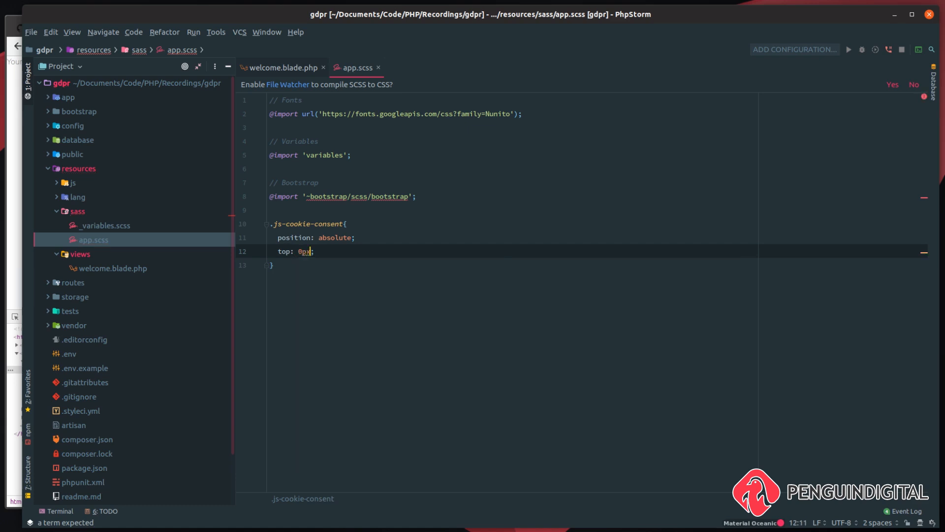
key(End)
key(Return)
text(pa)
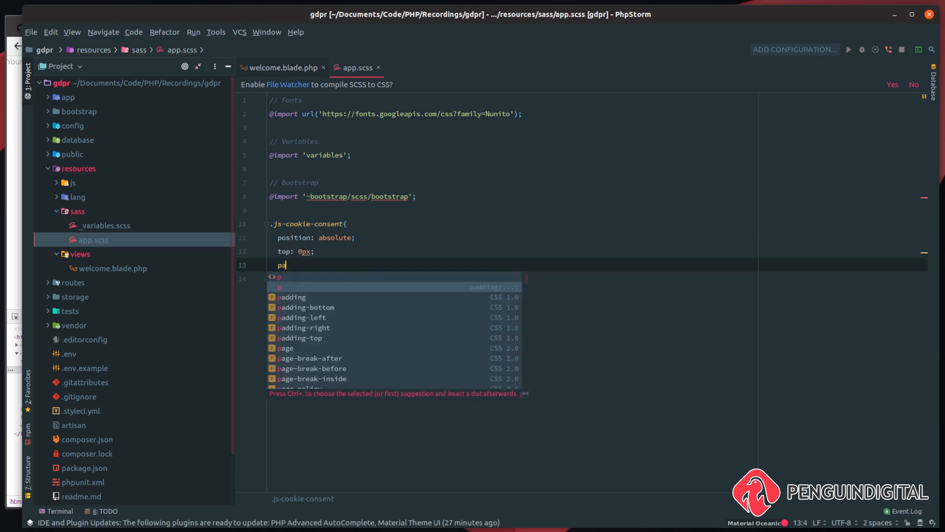
text(dd)
key(Return)
text(10px)
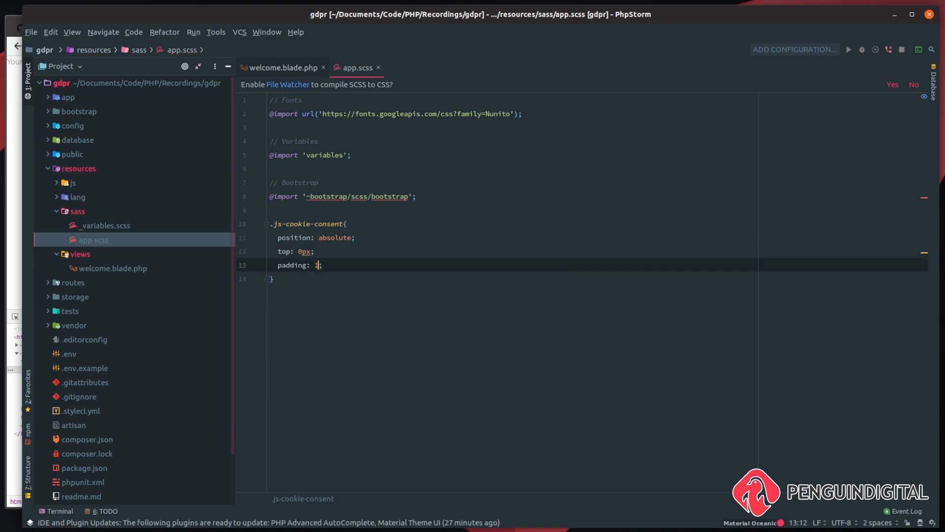
key(End)
key(Return)
text(text-align: center)
key(End)
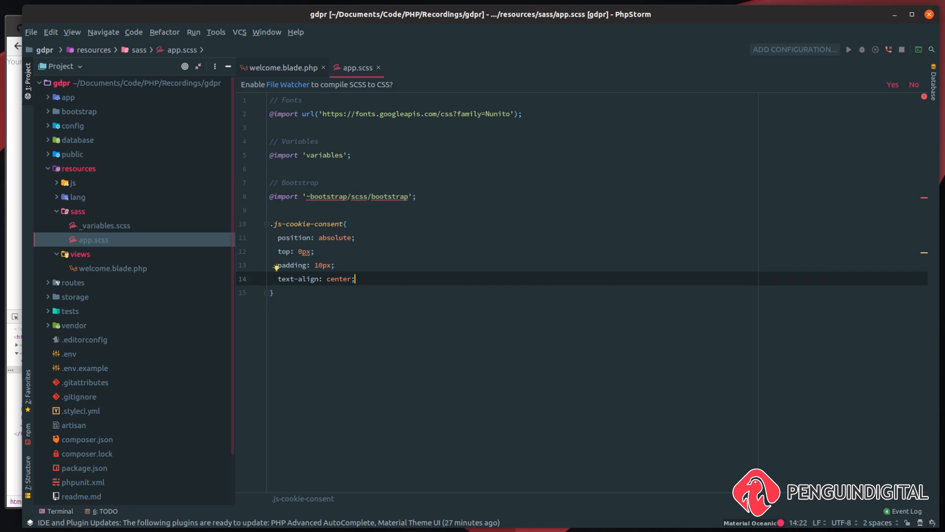
Step: Finish the rule with width, z-index, pasted background and border colours and a solid 1px border
key(Return)
text(width: 100%;)
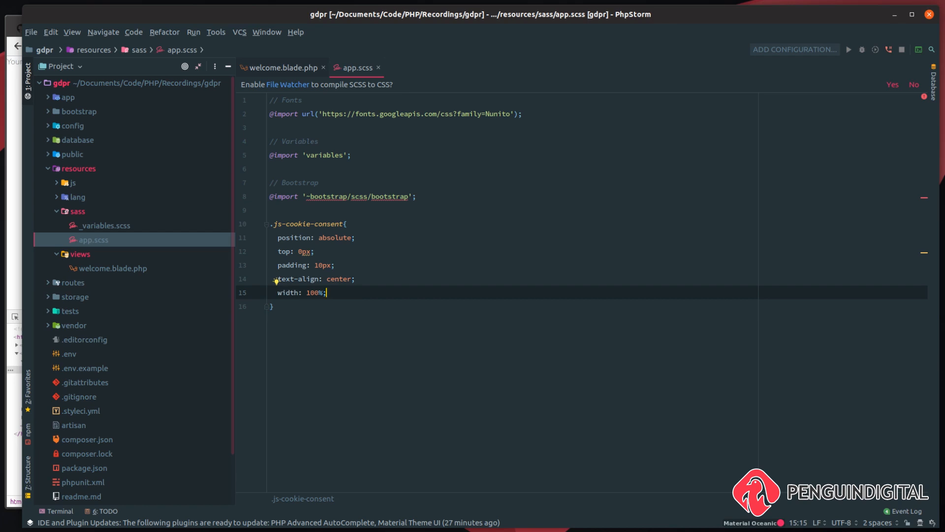
key(Return)
text(z-index: 999)
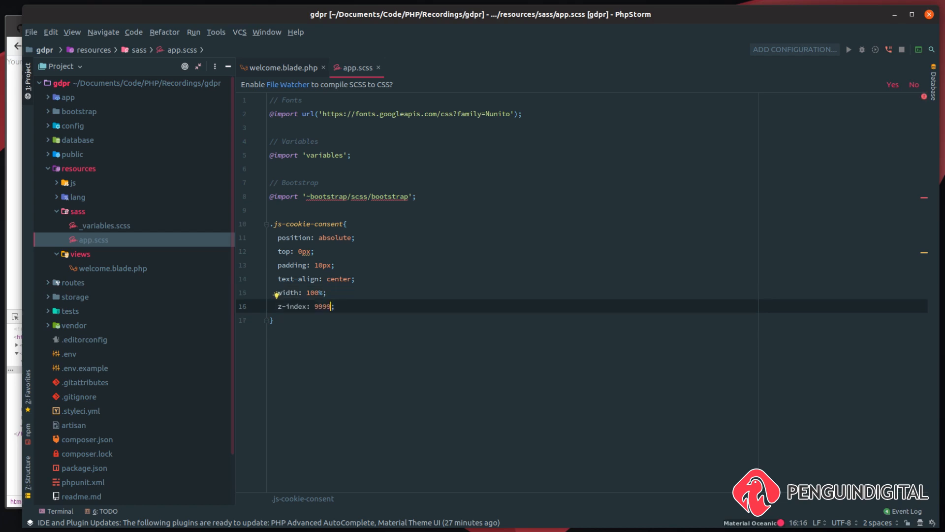
text(9;)
click(385, 303)
key(Return)
key(ctrl+v)
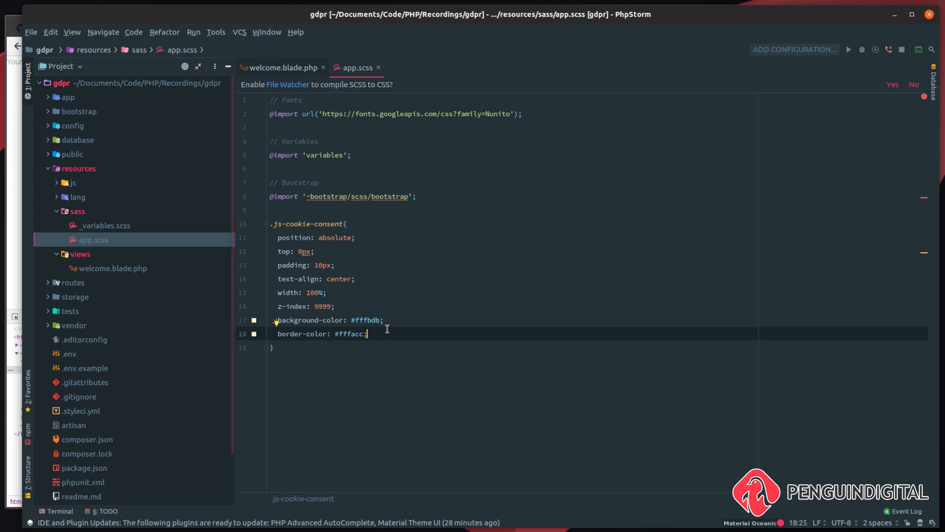
key(Return)
text(bor)
key(Return)
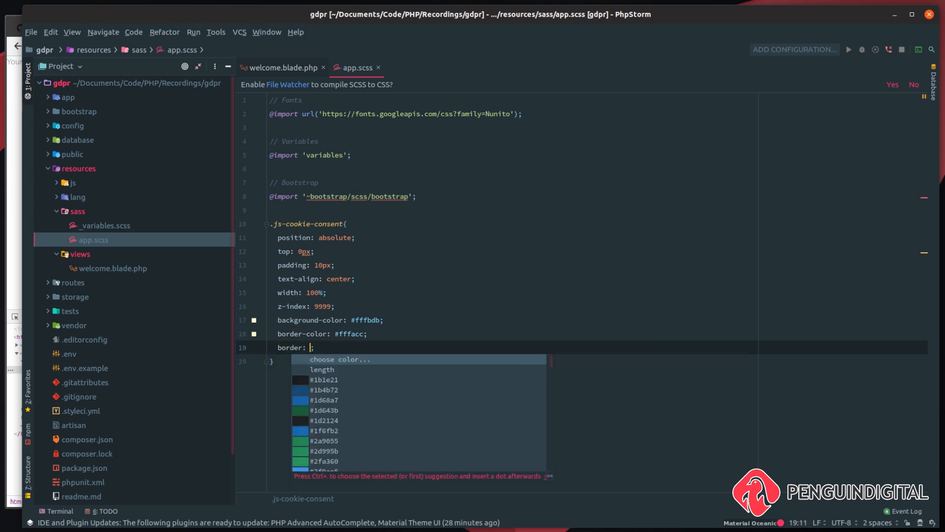
text(solid 1px)
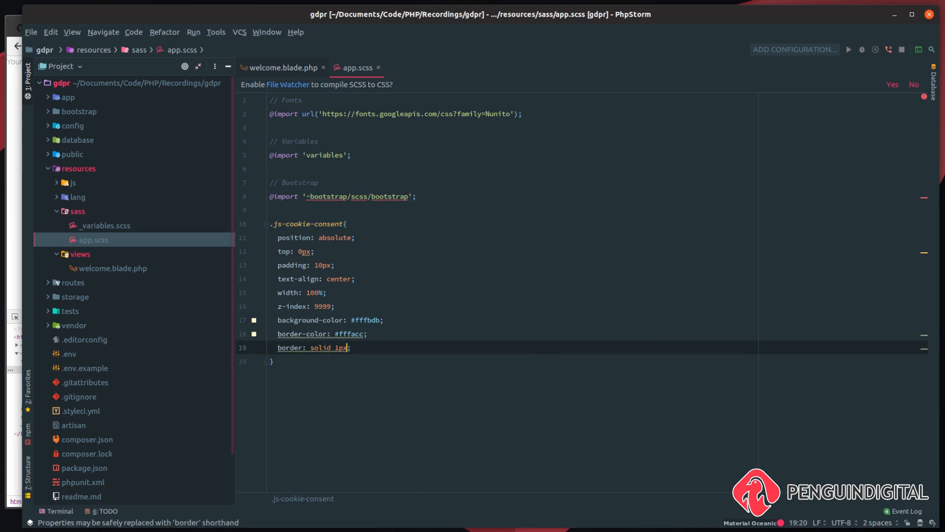
key(alt+F12)
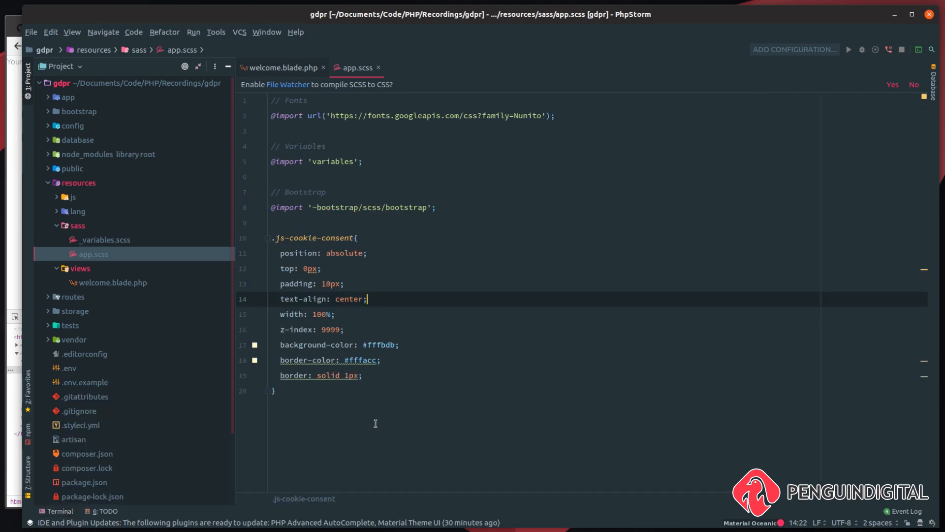
Step: Run npm run dev in the Terminal tool window to build css/app.css
key(alt+F12)
text(npm)
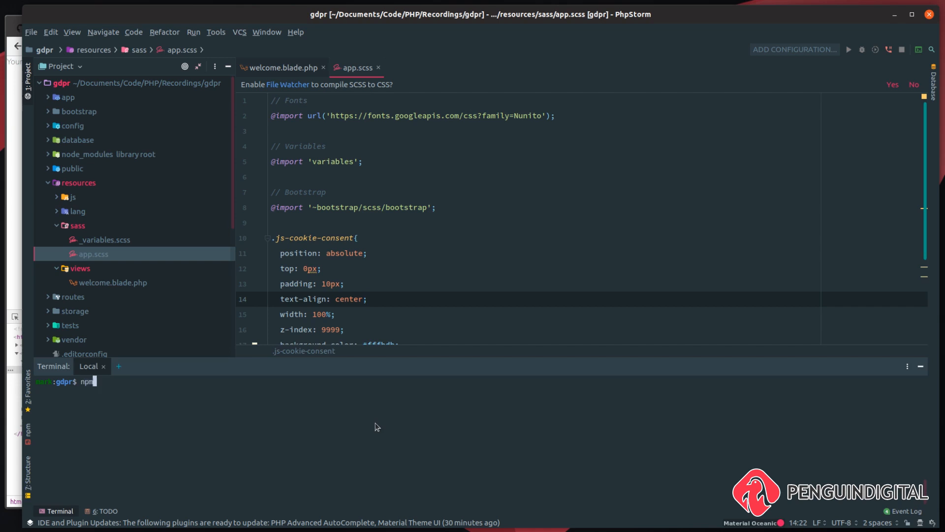
text( run )
text(dev)
key(Return)
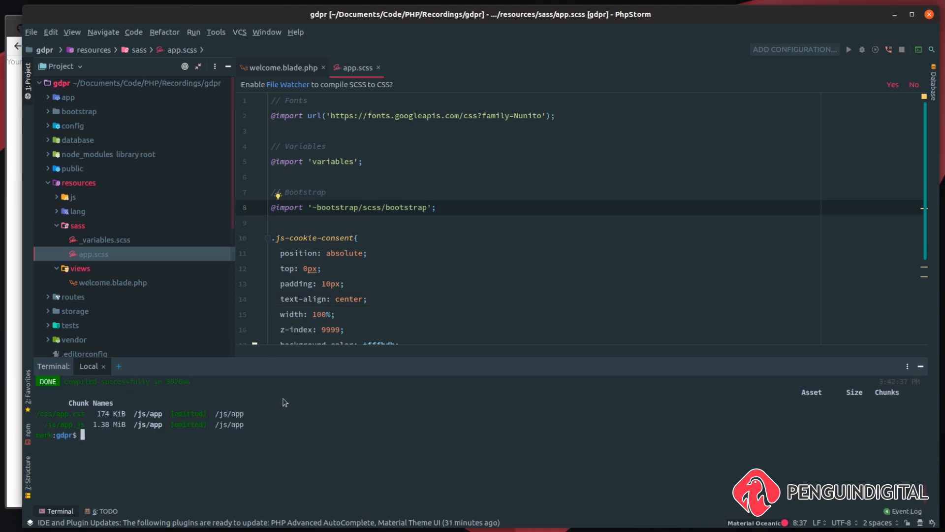
Step: Paste a <link> to asset('css/app.css') under the Styles comment in welcome.blade.php
click(281, 67)
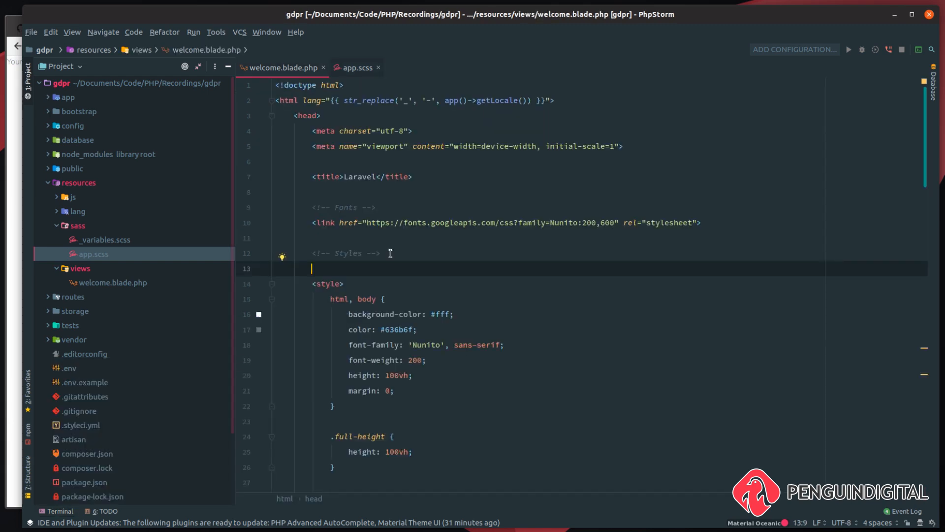
key(ctrl+v)
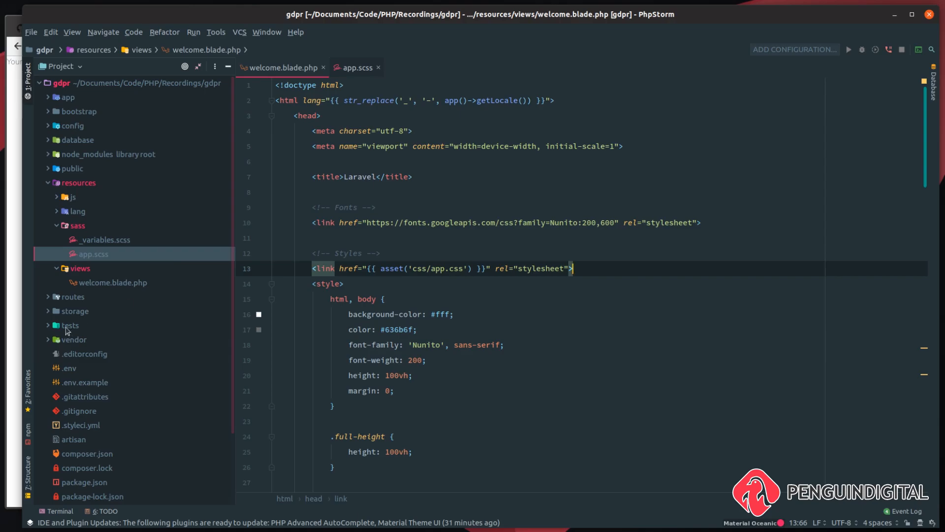
key(alt+Tab)
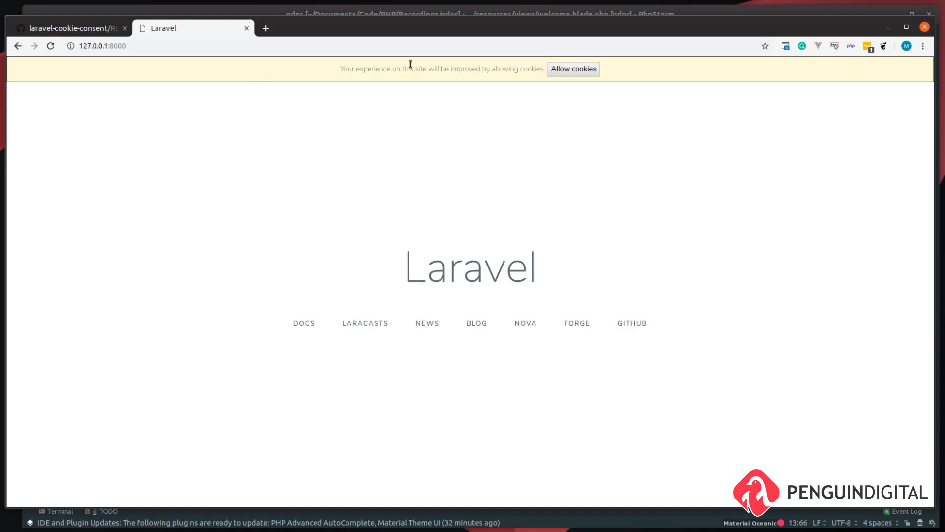